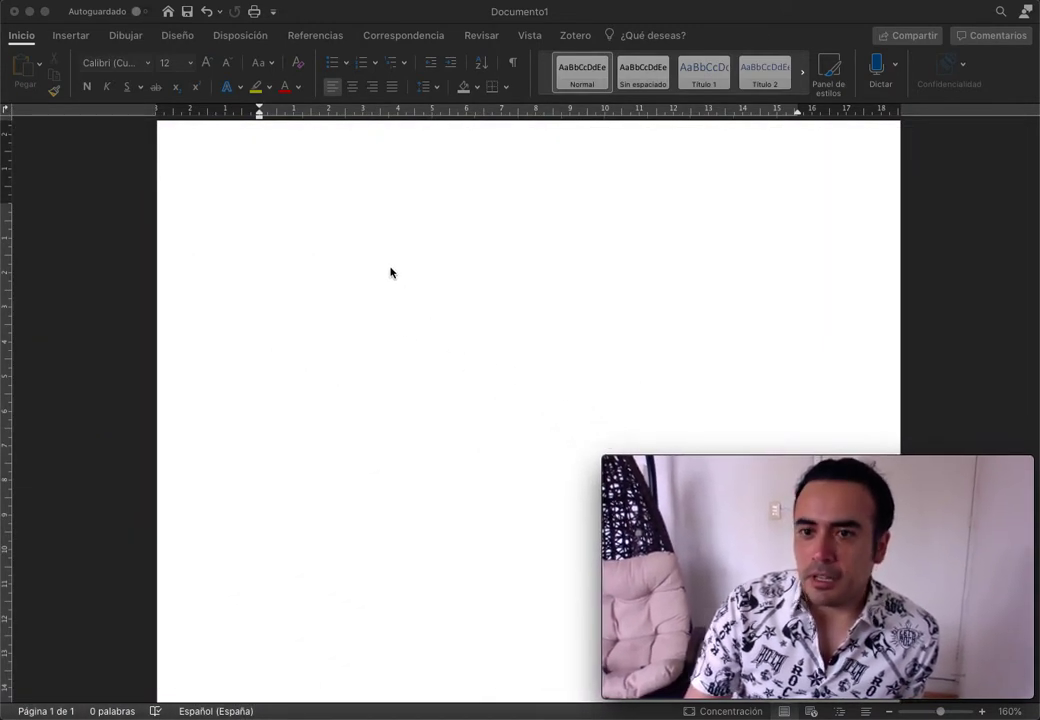
Step: Set the Dictar language to Español (México) in the focused Word window
click(385, 237)
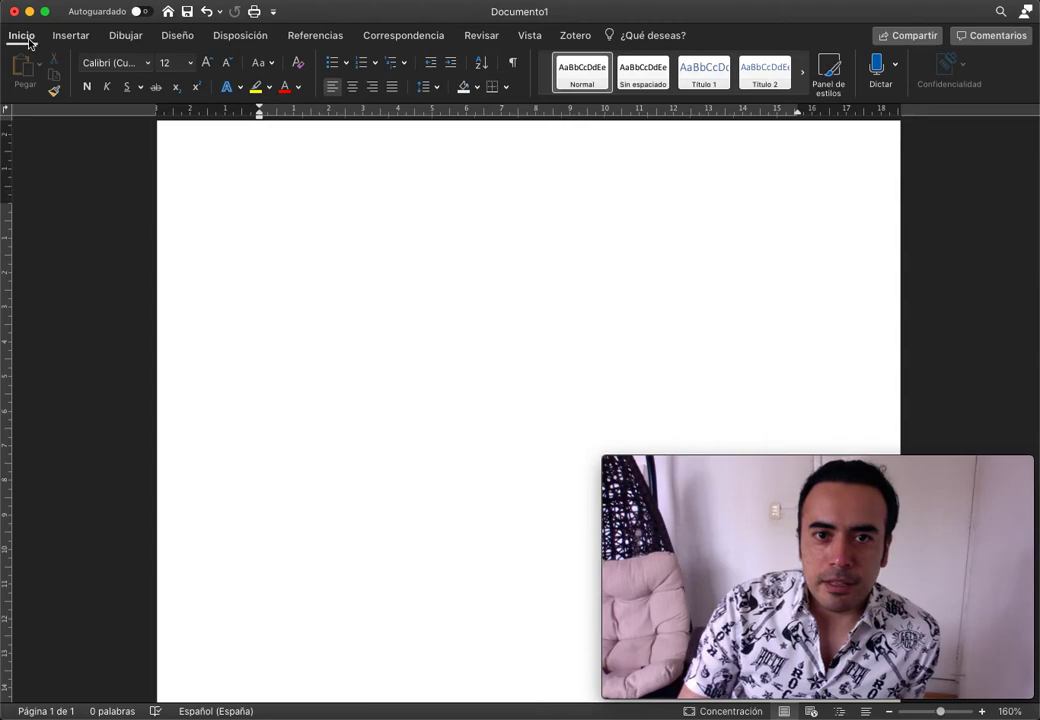
click(22, 36)
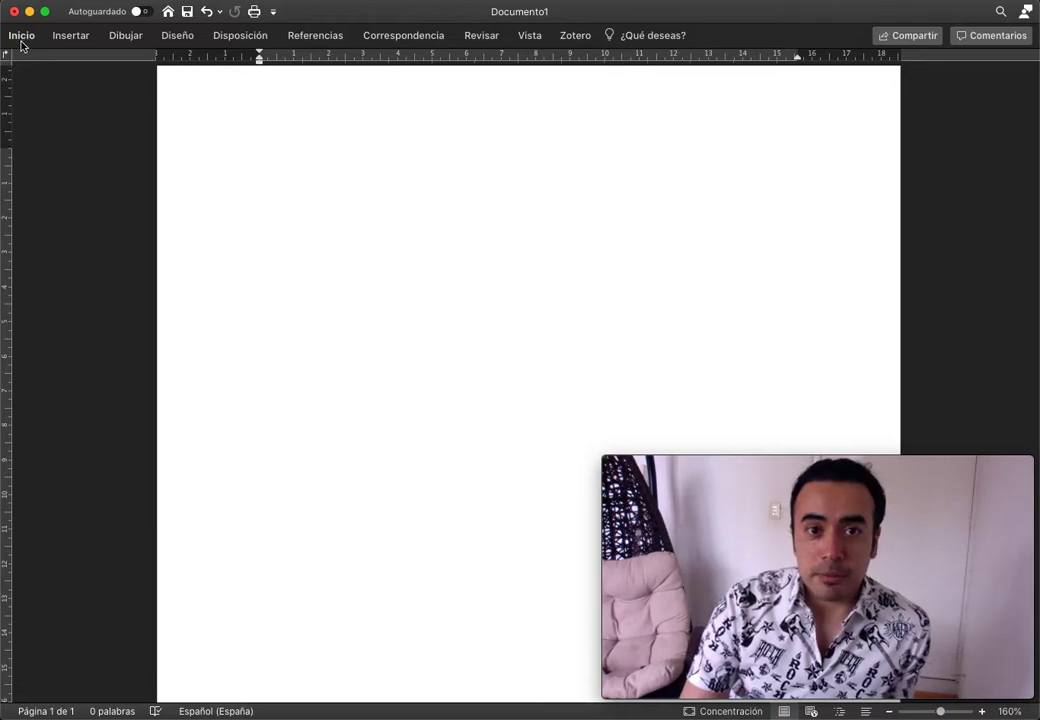
click(22, 36)
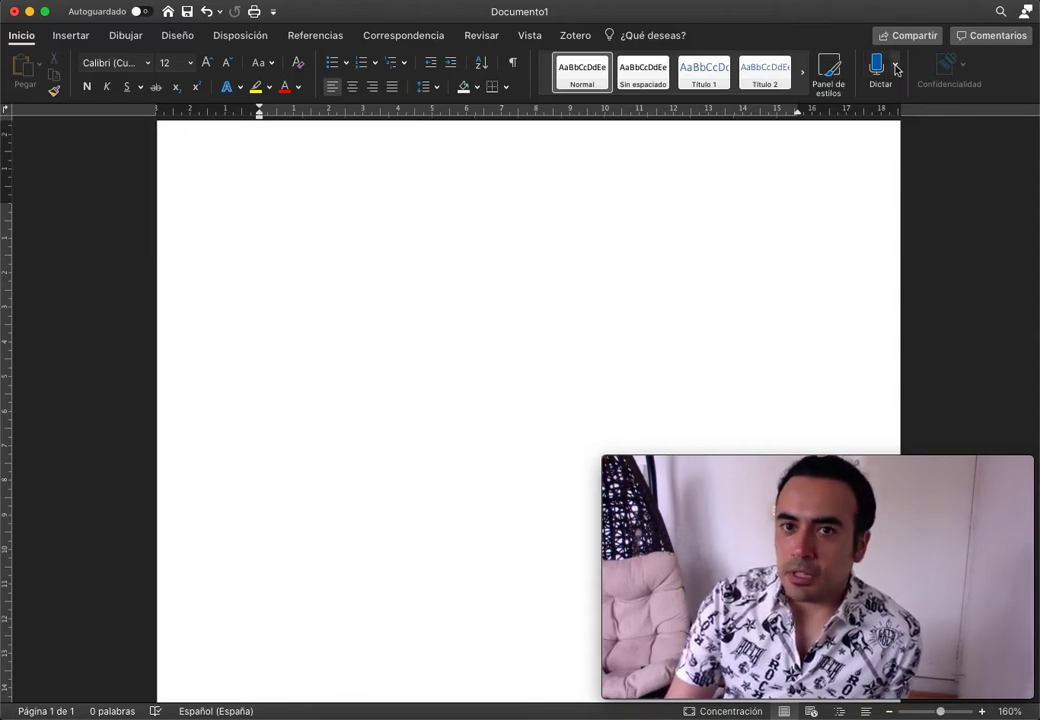
click(897, 68)
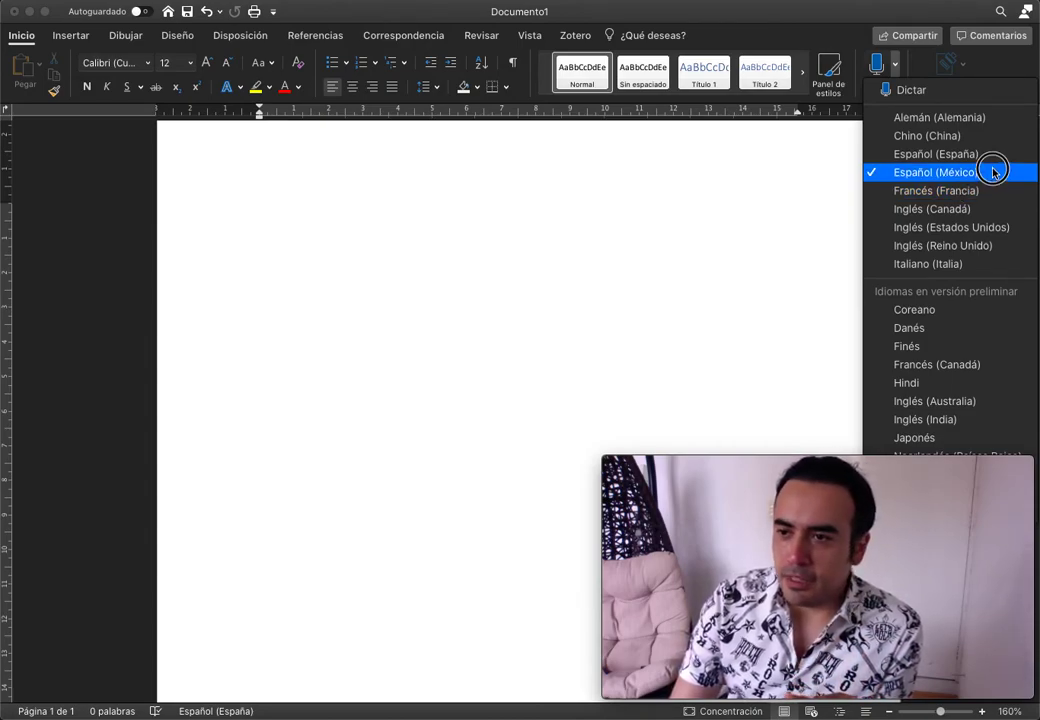
click(993, 172)
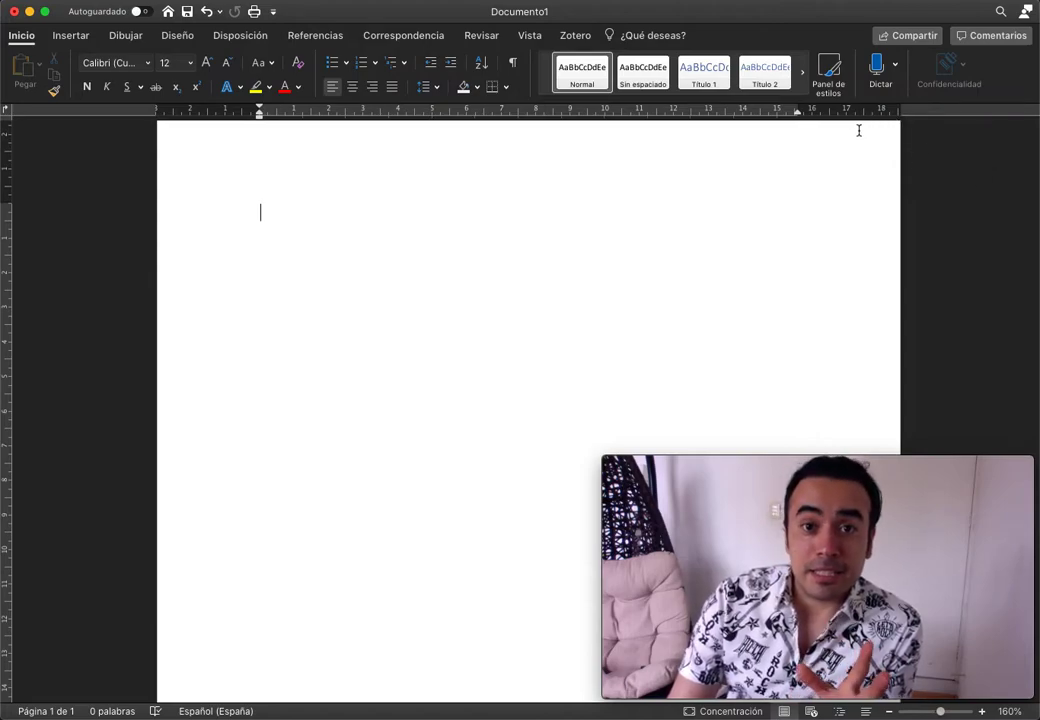
Step: Turn on voice dictation with the Dictar button
click(883, 72)
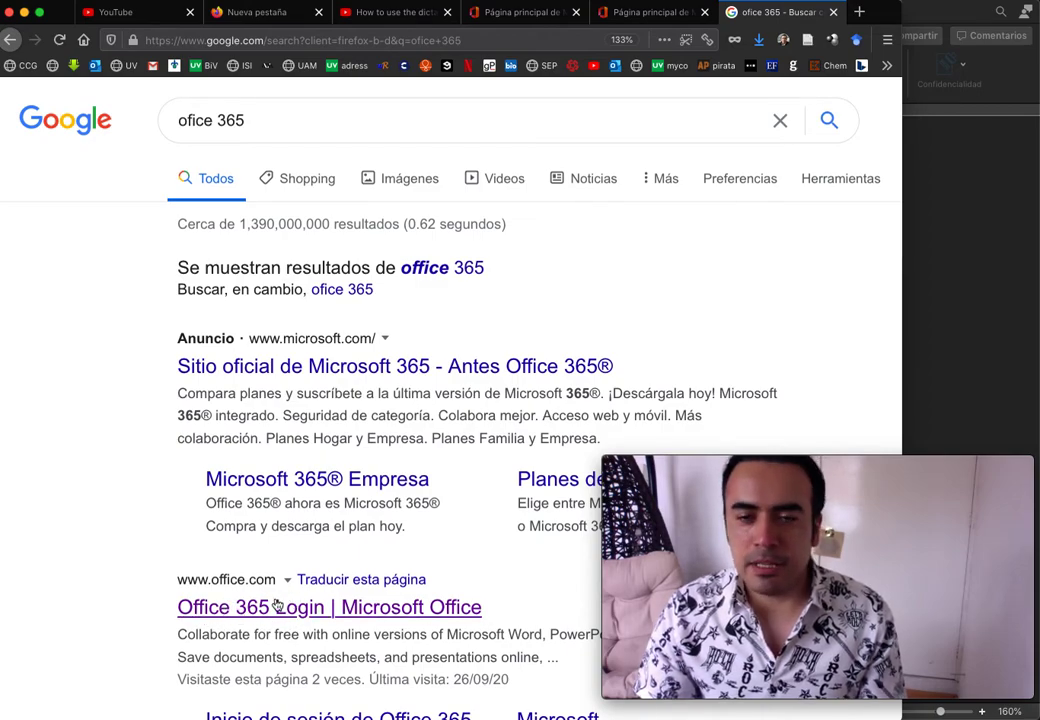
Step: Launch Word from the Office 365 app launcher and create a new blank document
click(645, 10)
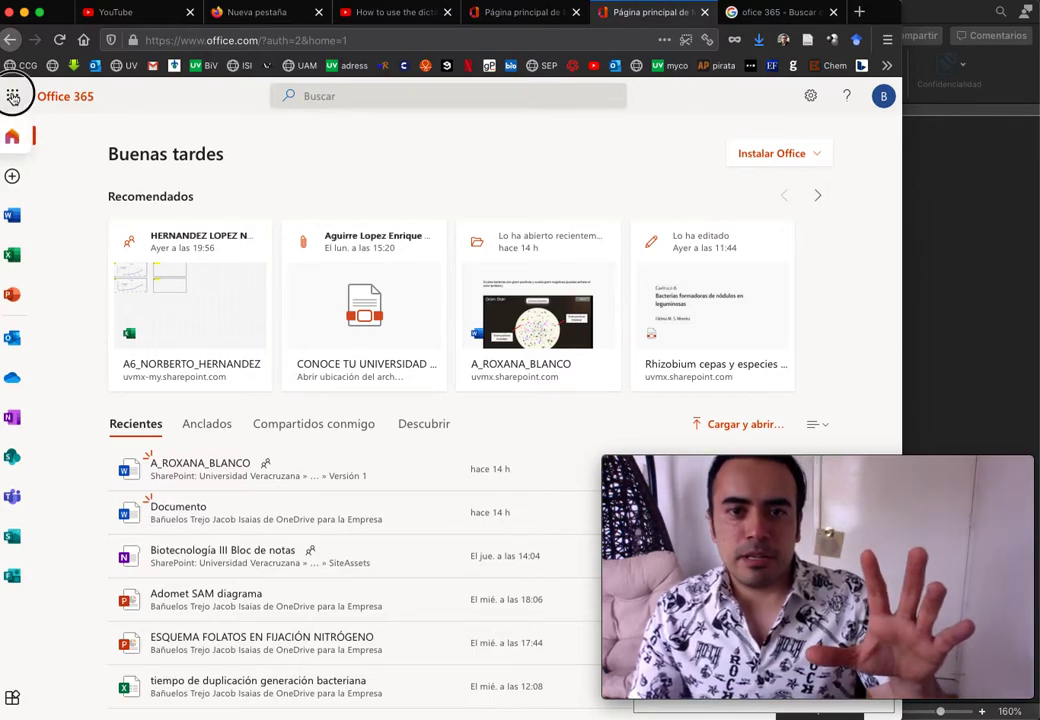
click(13, 97)
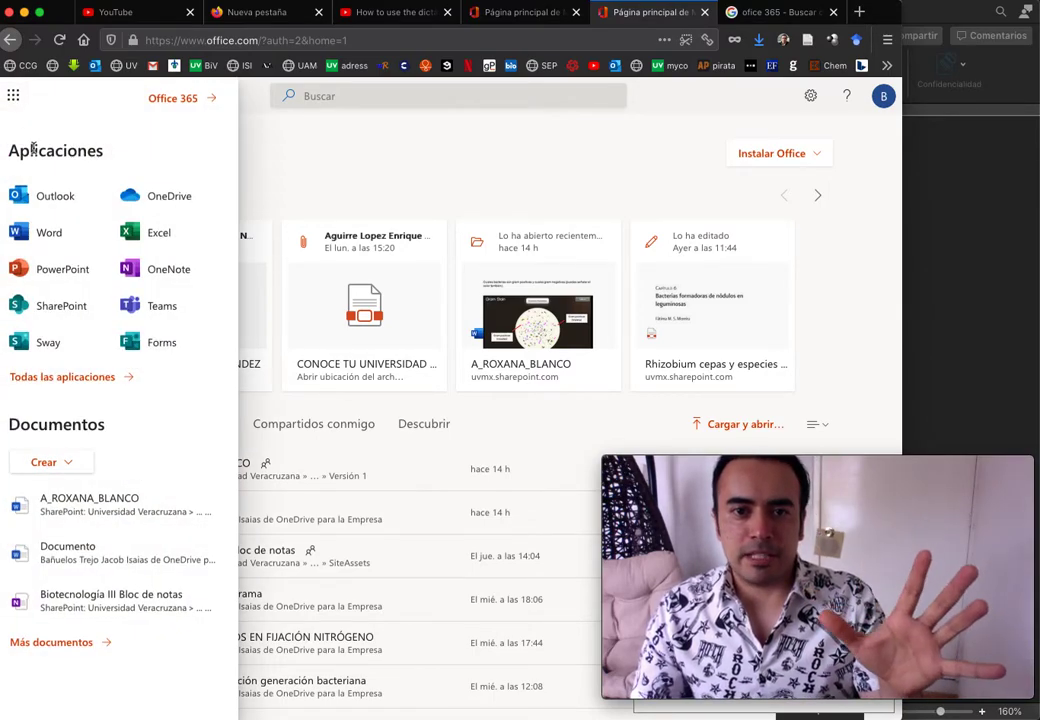
click(55, 233)
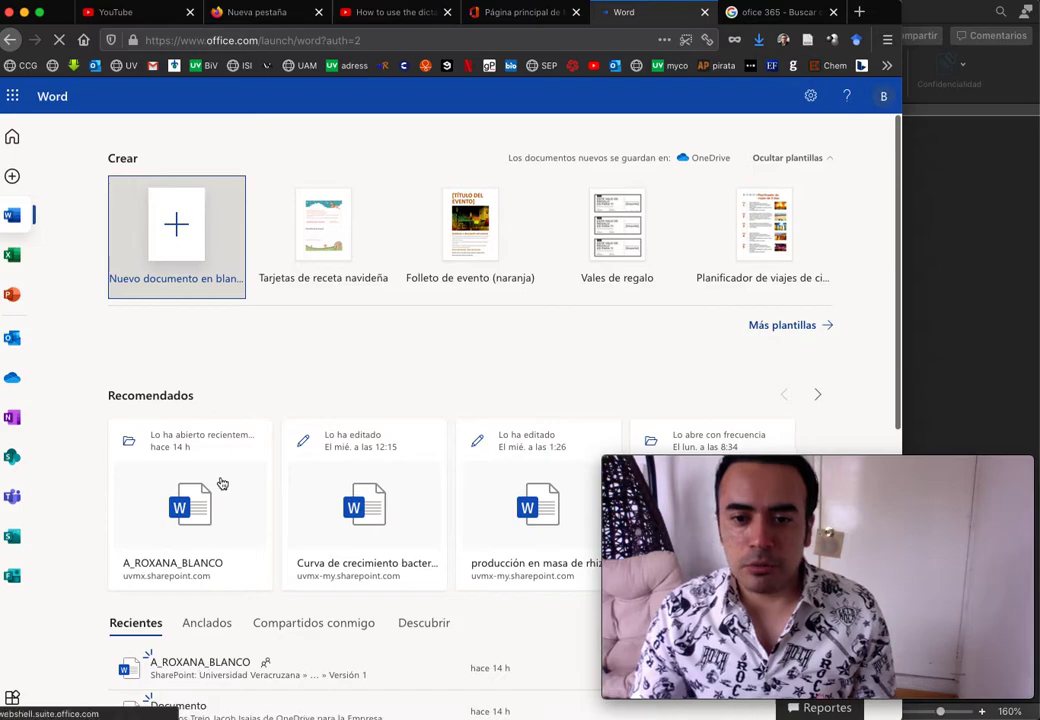
click(179, 237)
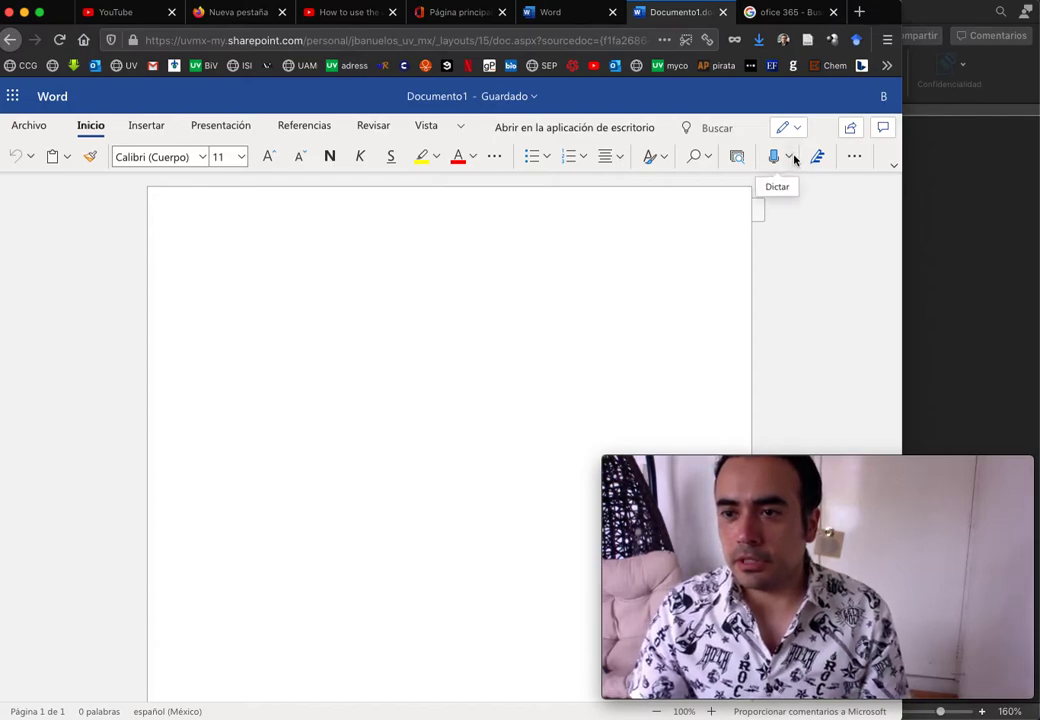
Step: Start dictation in the new document and allow the browser's microphone access
click(791, 158)
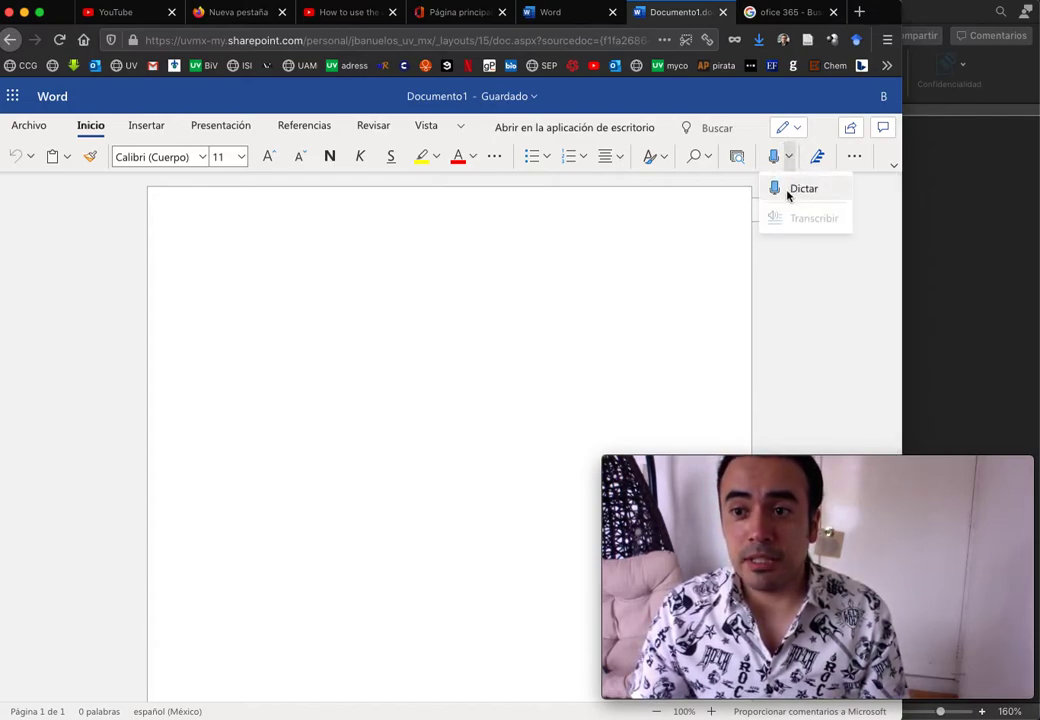
click(786, 190)
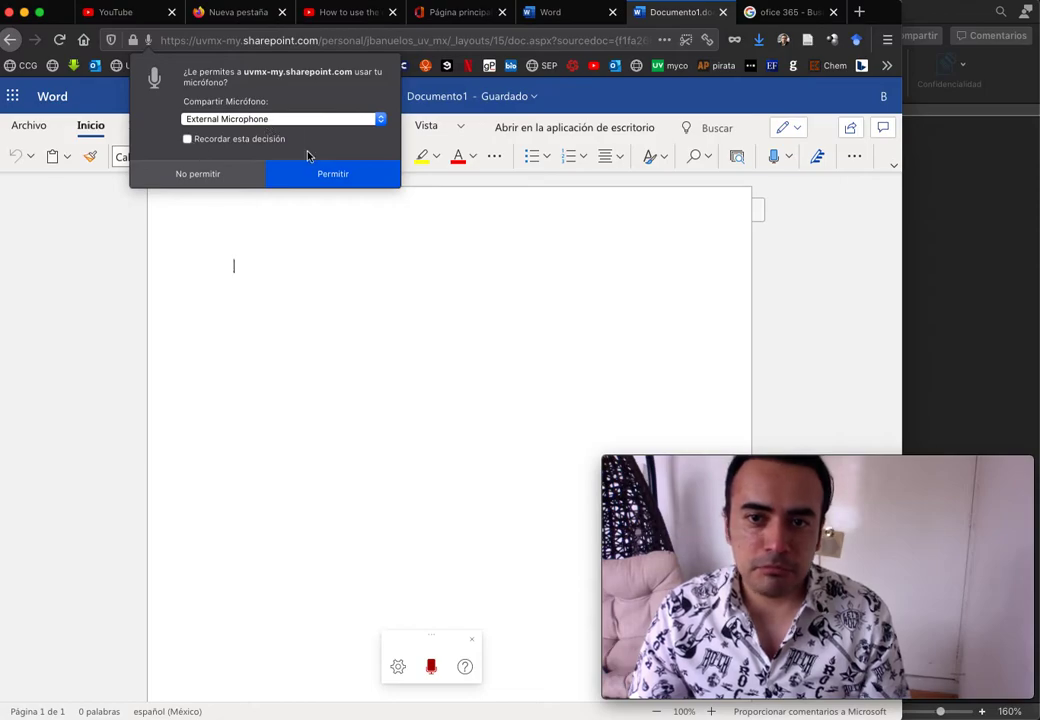
click(343, 174)
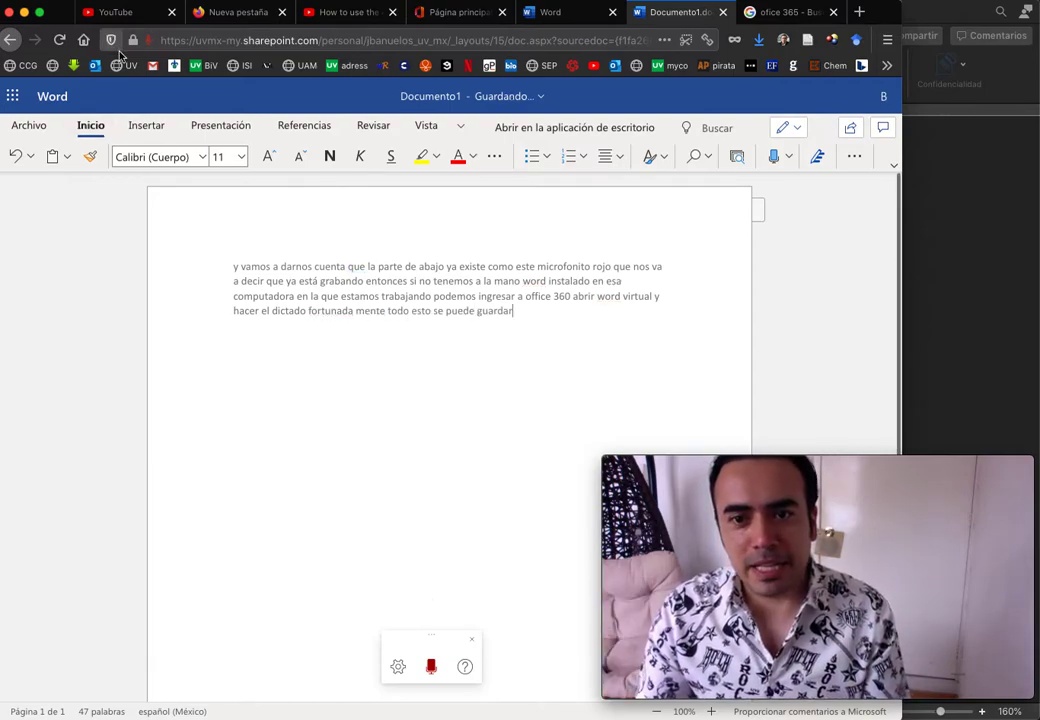
Step: Stop dictation after 'continuar en casa con' and start a new line
click(432, 668)
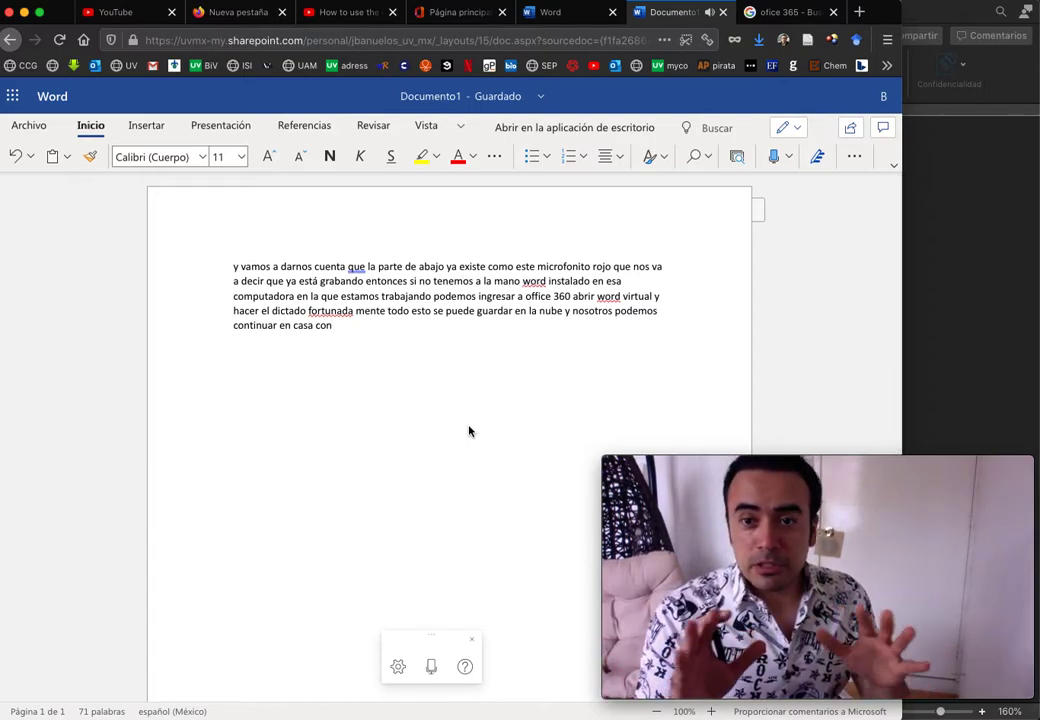
key(Return)
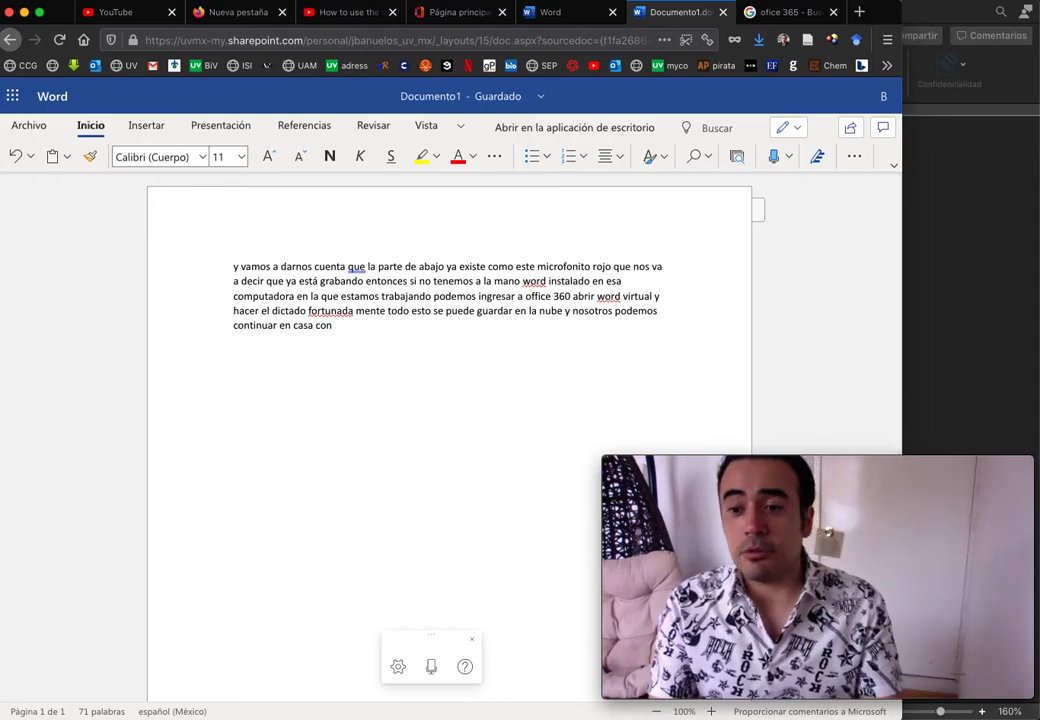